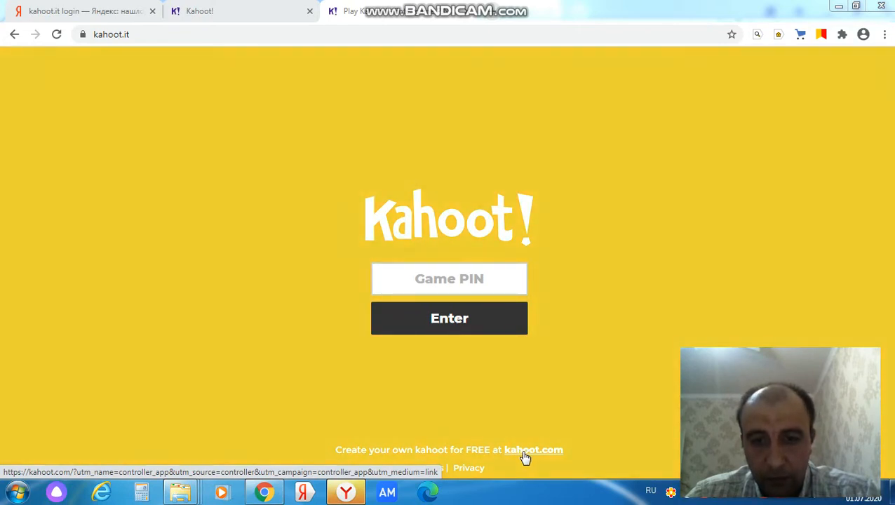
Go from the game PIN page to the kahoot.com website and log in to the account.
click(533, 456)
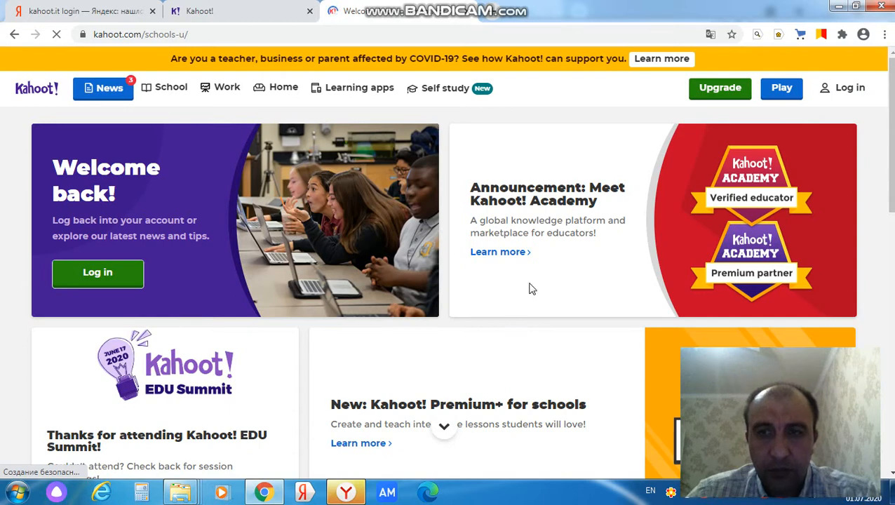
click(850, 89)
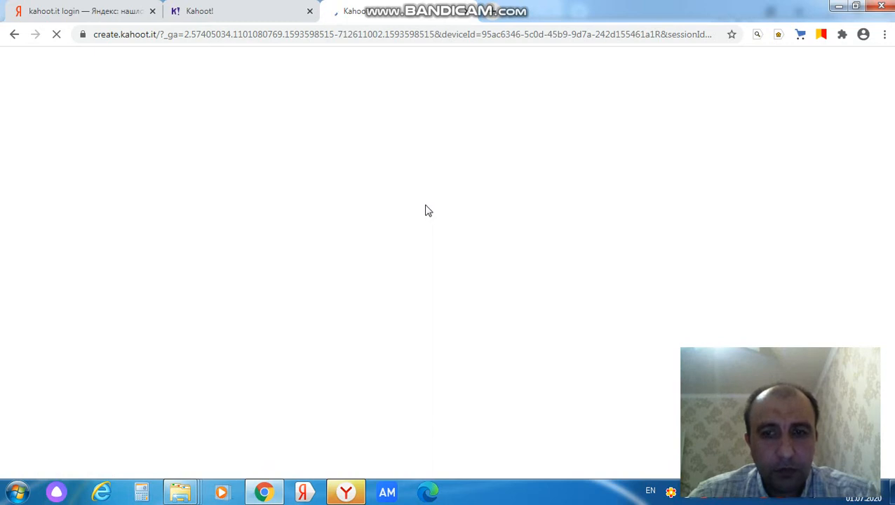
click(795, 293)
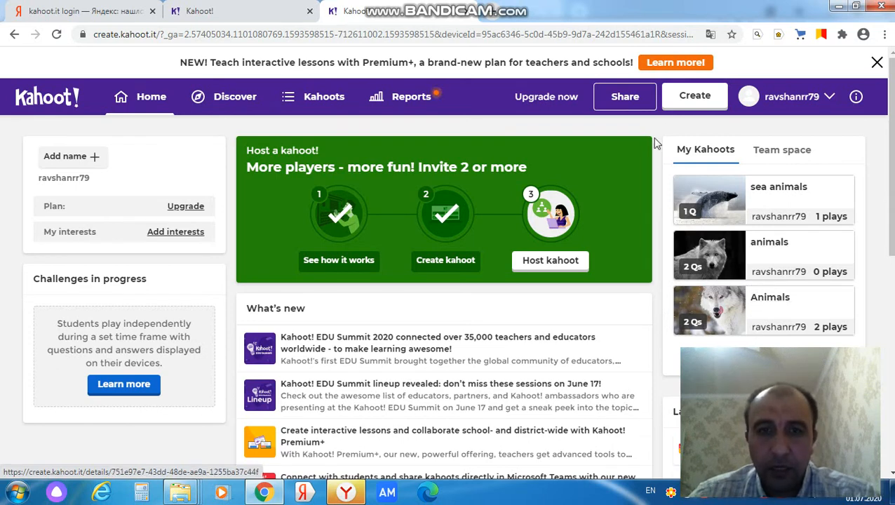
Create a new blank kahoot instead of using one of the templates.
click(701, 100)
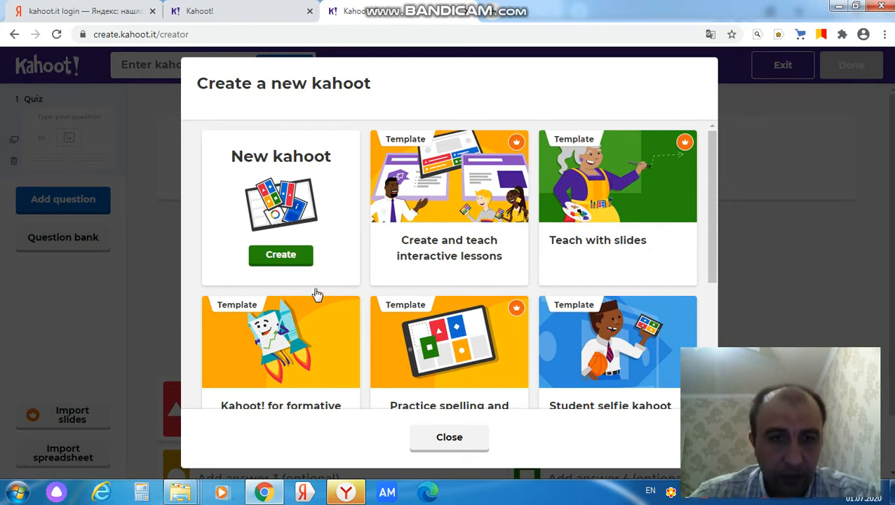
click(277, 258)
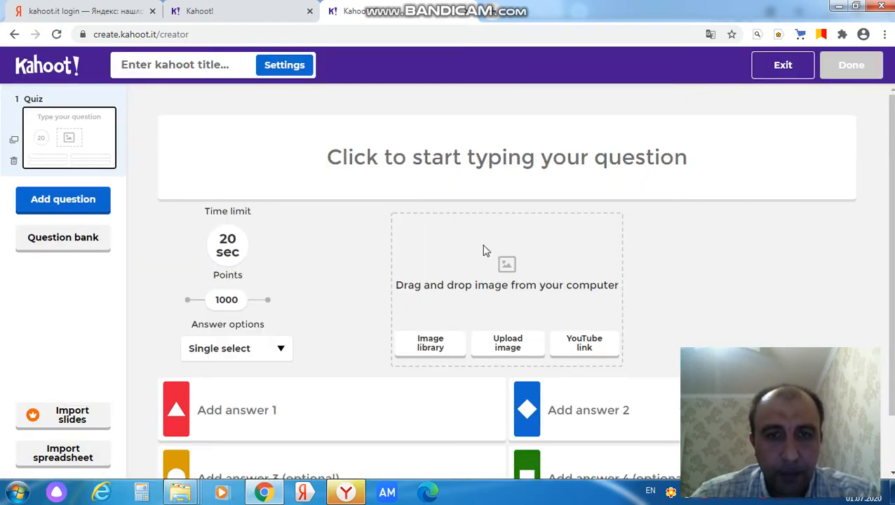
scroll(329, 236, down, 1)
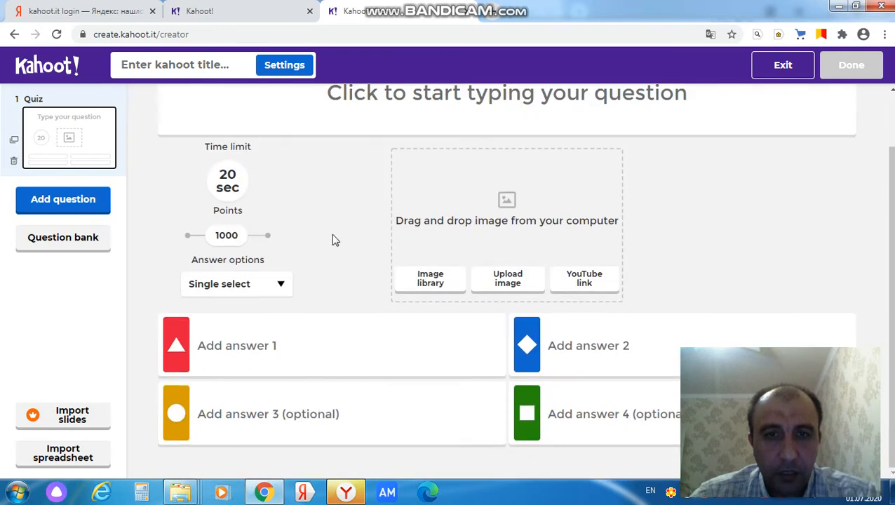
scroll(361, 209, up, 1)
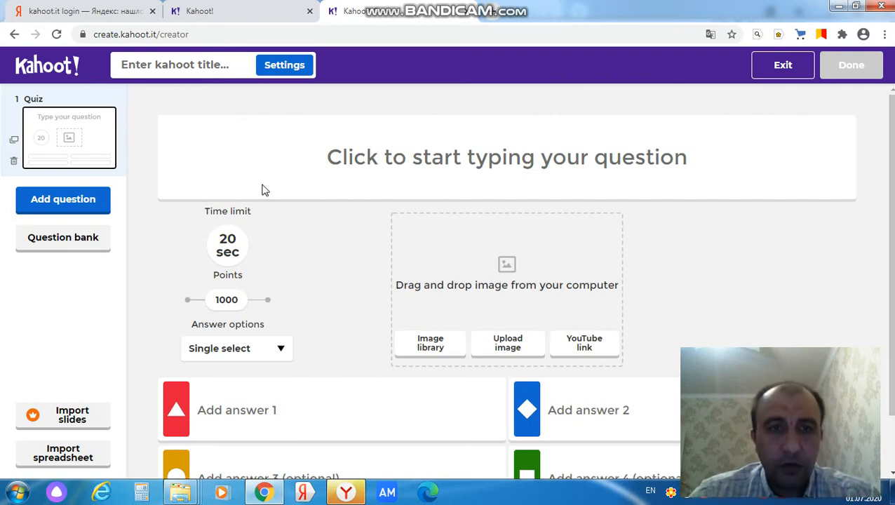
Enter the first quiz question as "What wild animal is it in this picture?".
click(322, 157)
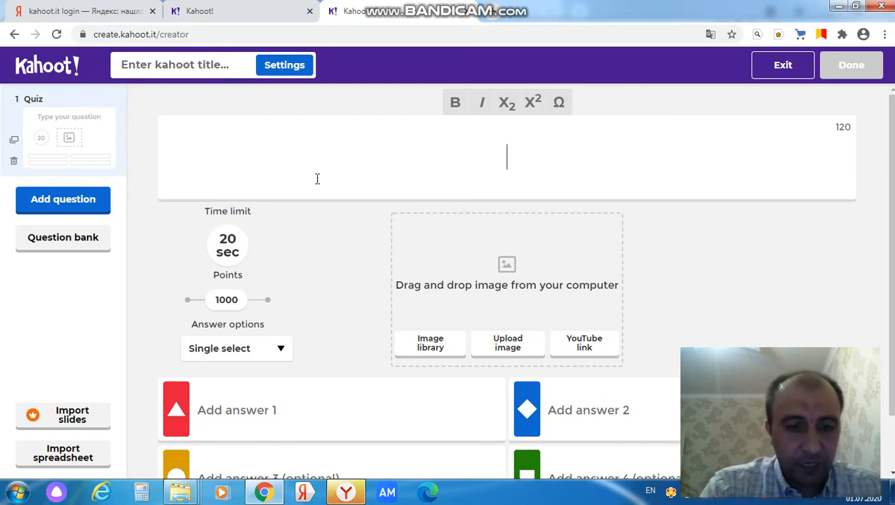
text(What )
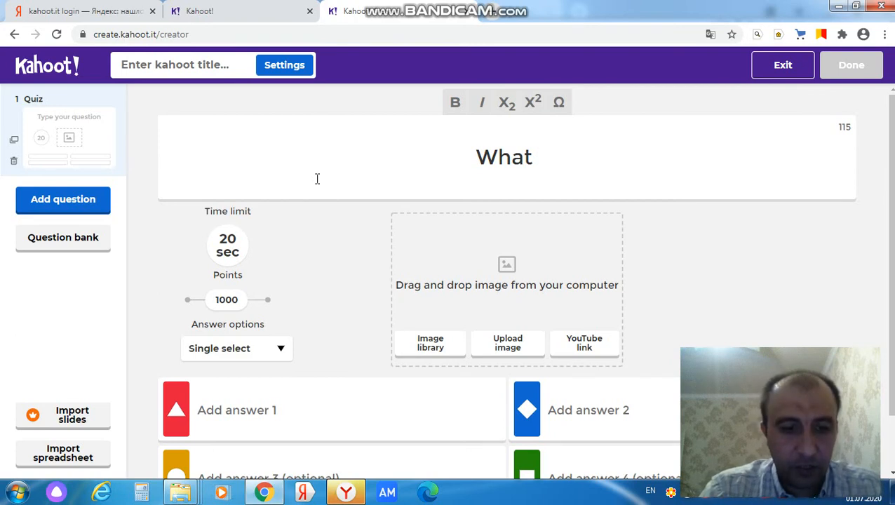
text(wild a)
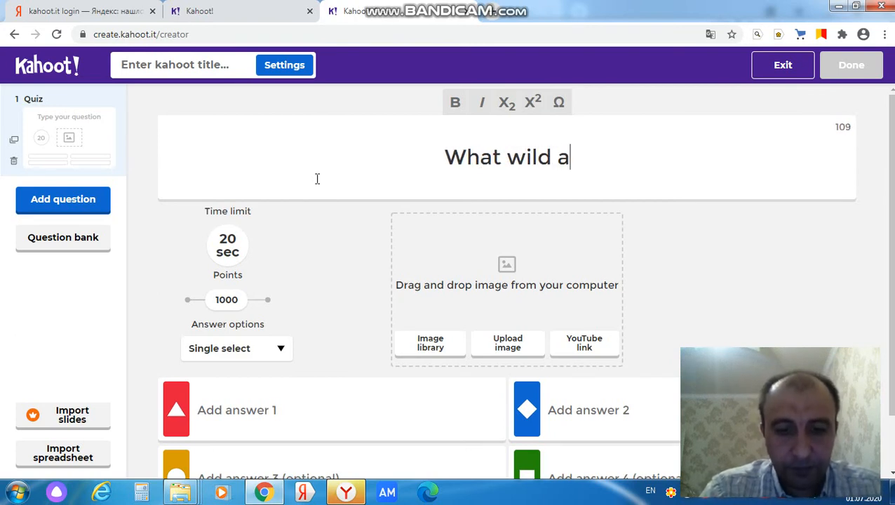
text(nimal )
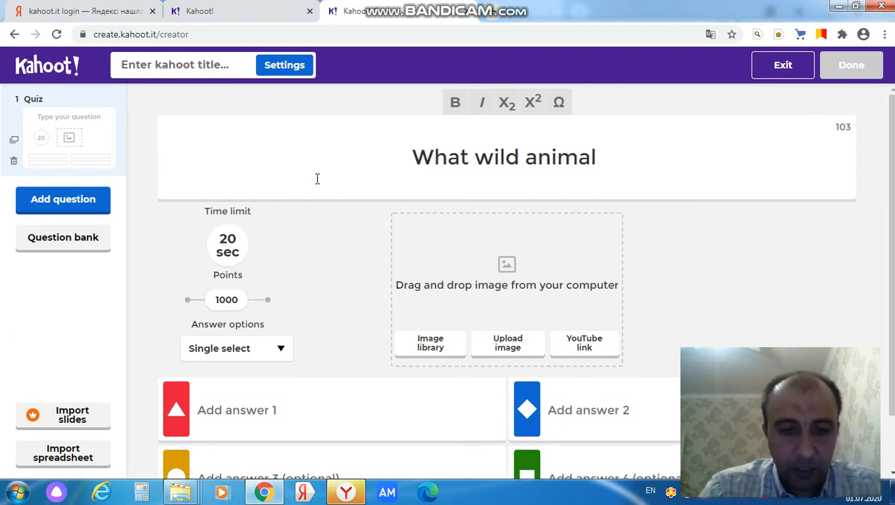
text(is it )
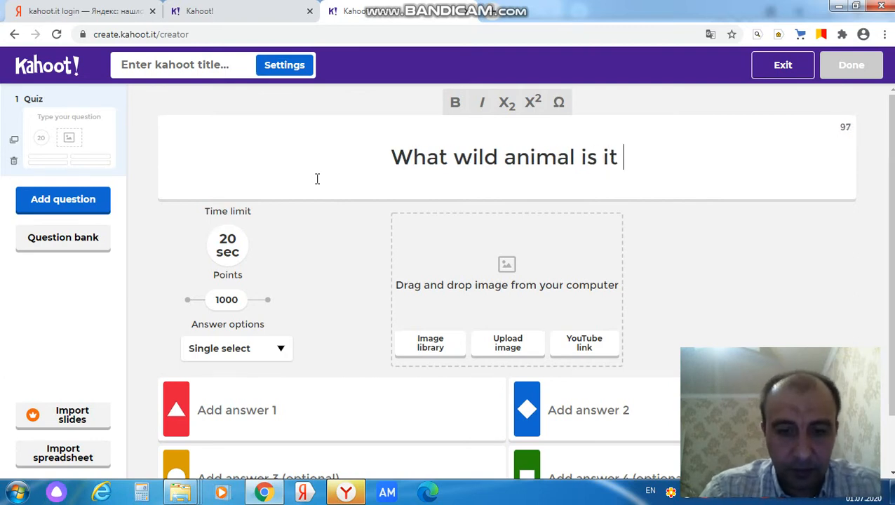
text(in thi)
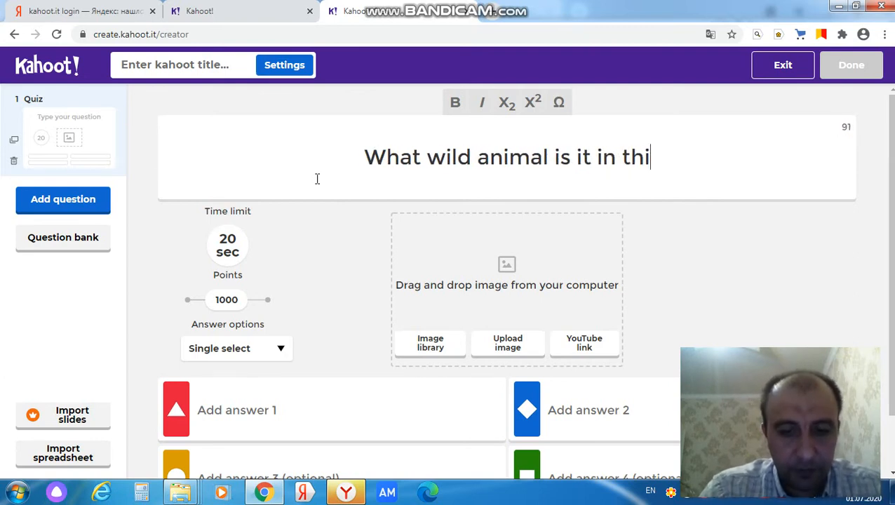
text(s pictu)
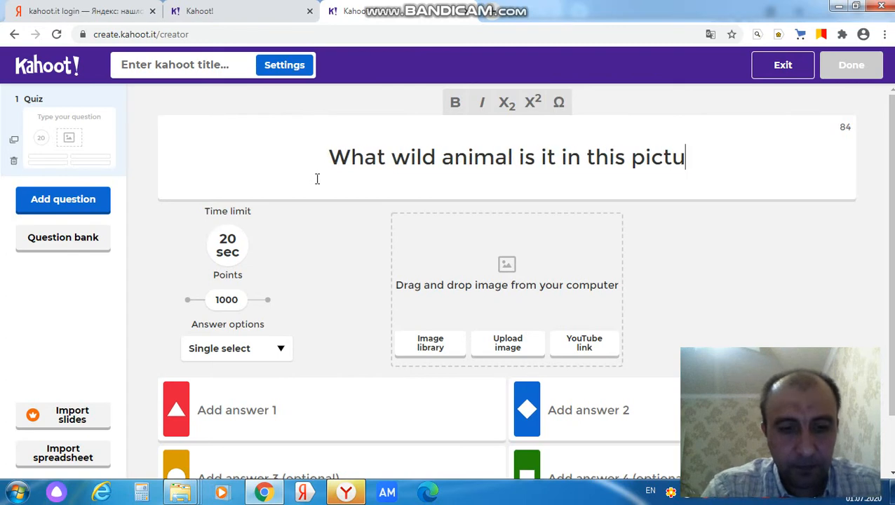
text(re?)
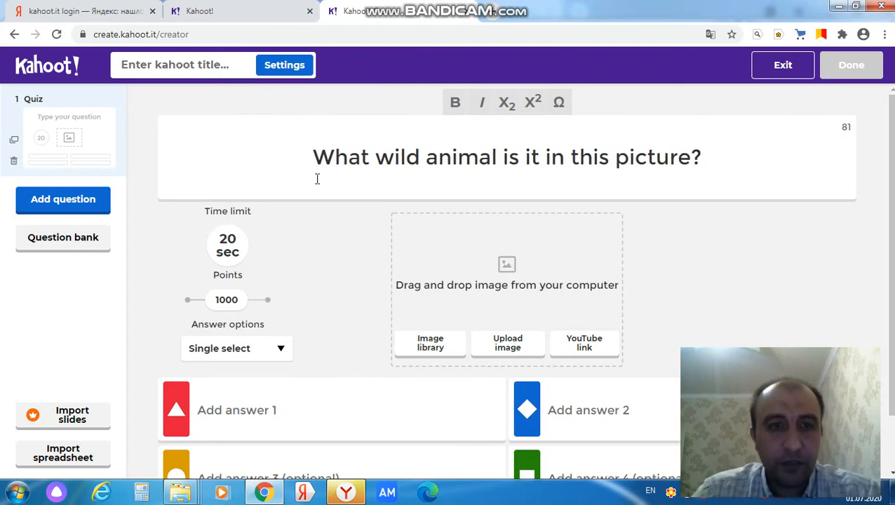
View the available time limits for the question and look over its image and answer fields.
click(227, 247)
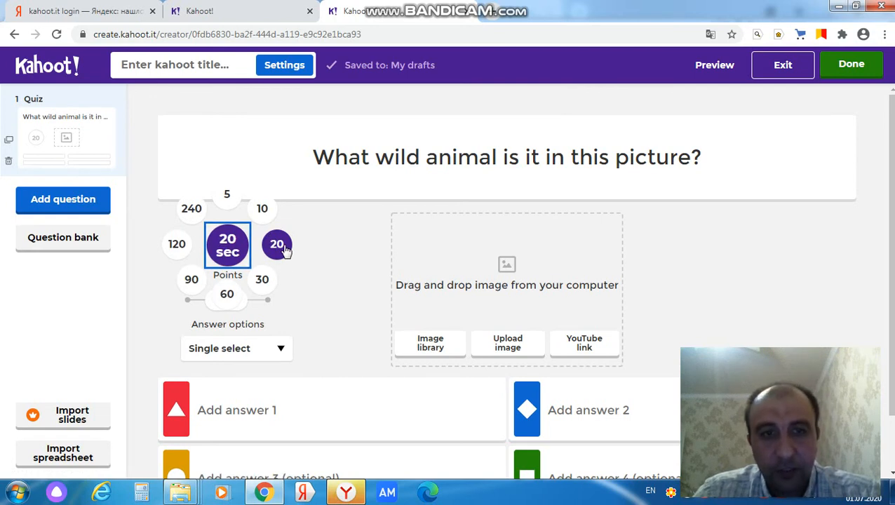
click(313, 283)
scroll(489, 295, down, 1)
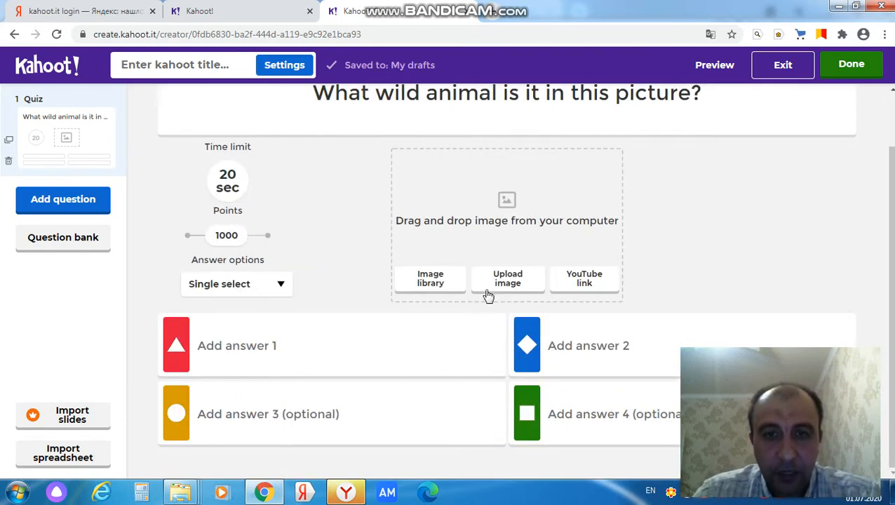
scroll(521, 234, up, 1)
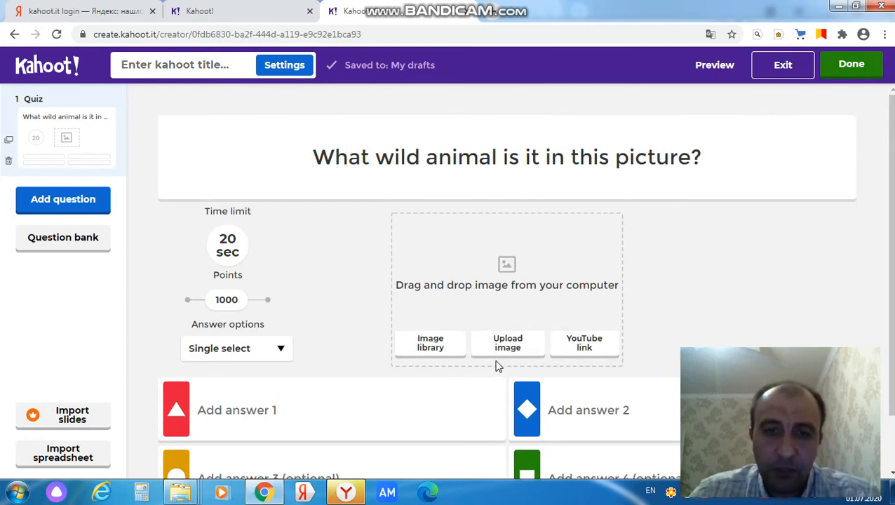
Add the tortoise photo from the image library's Animals category to the question.
click(426, 342)
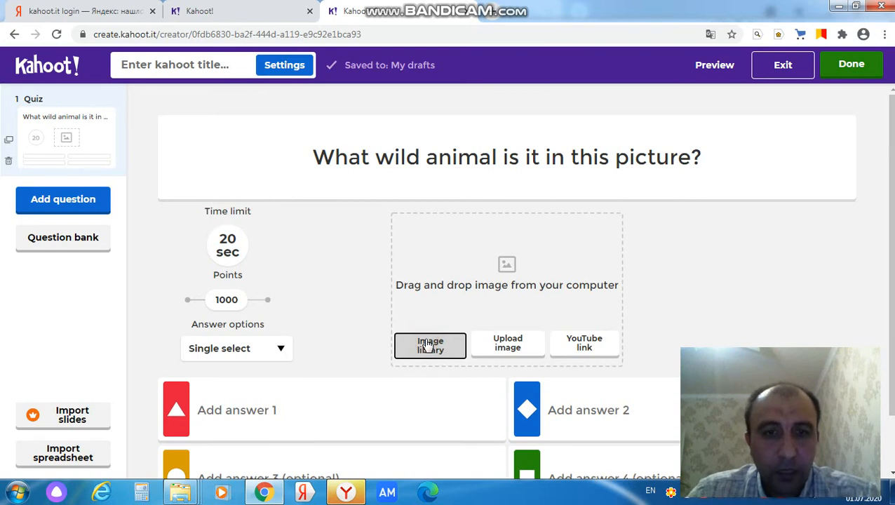
click(426, 343)
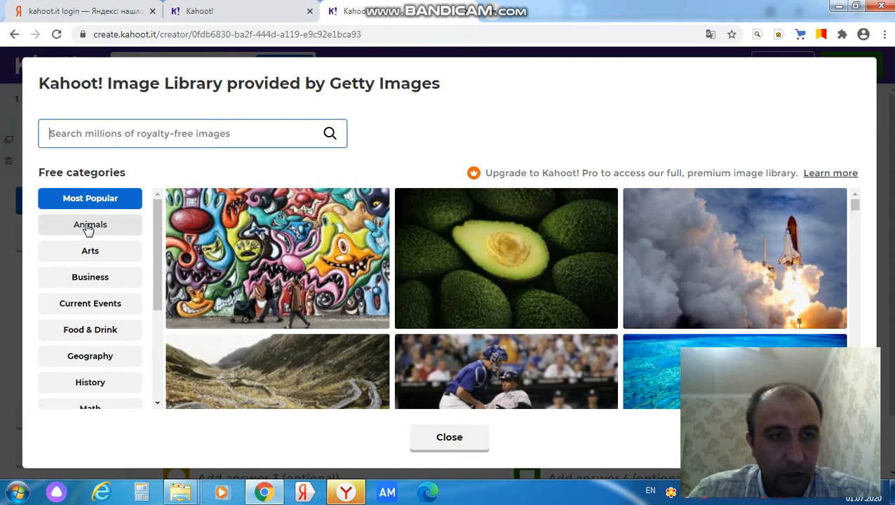
click(88, 230)
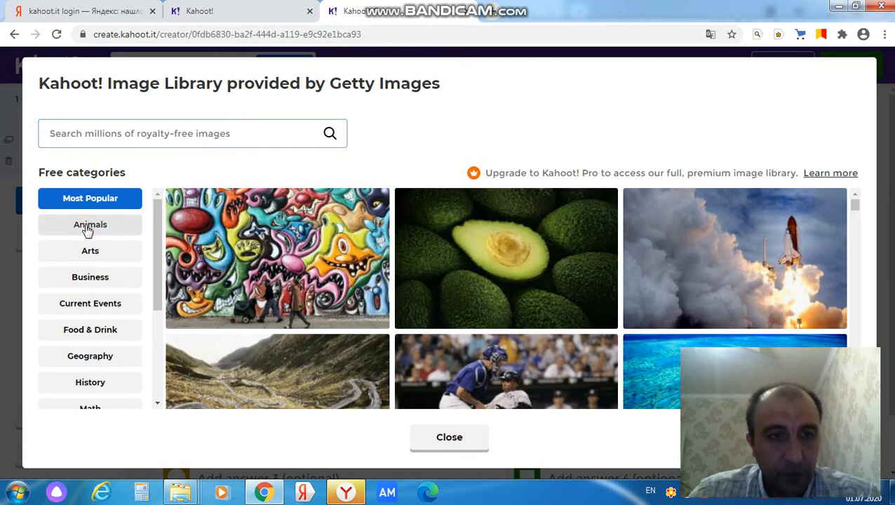
click(88, 230)
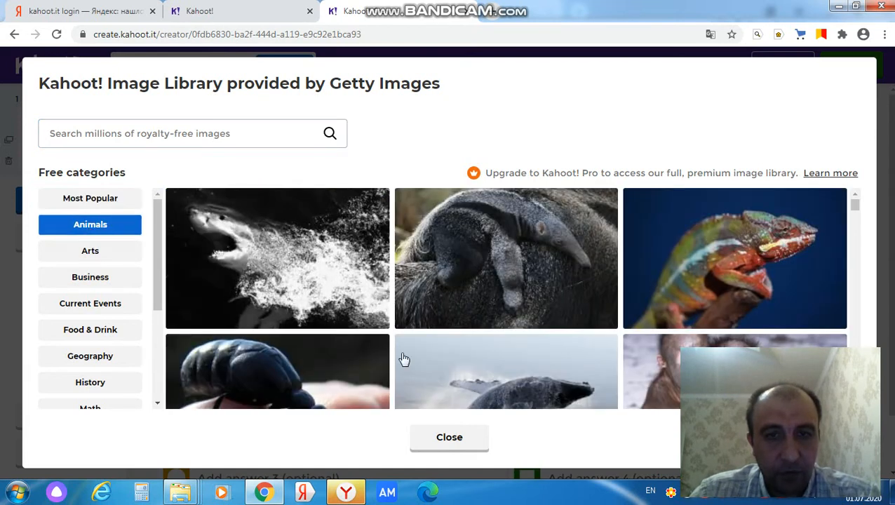
scroll(425, 335, down, 3)
scroll(435, 323, down, 3)
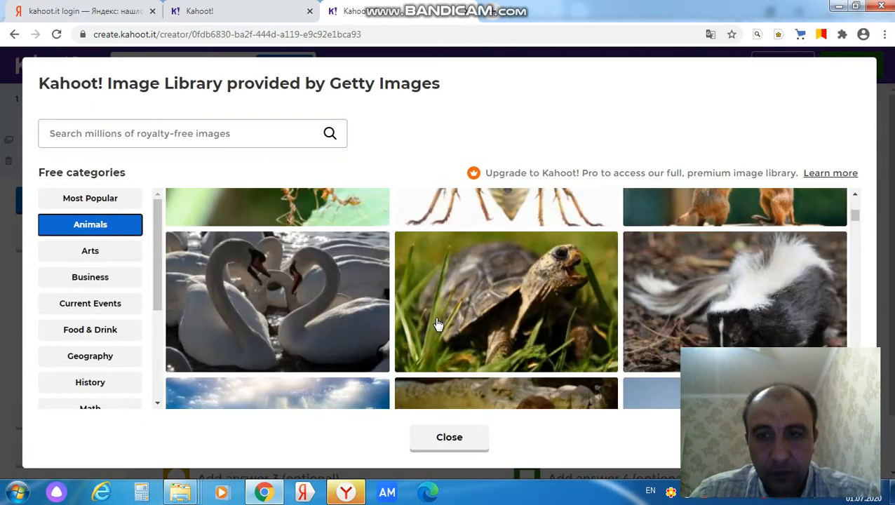
click(513, 282)
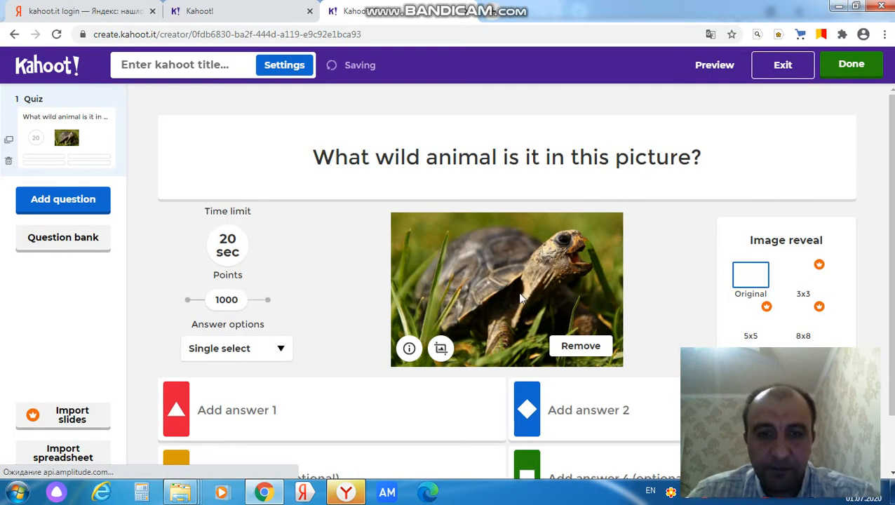
Enter "tortoise" as answer 1 and mark it as the correct answer.
scroll(478, 360, down, 2)
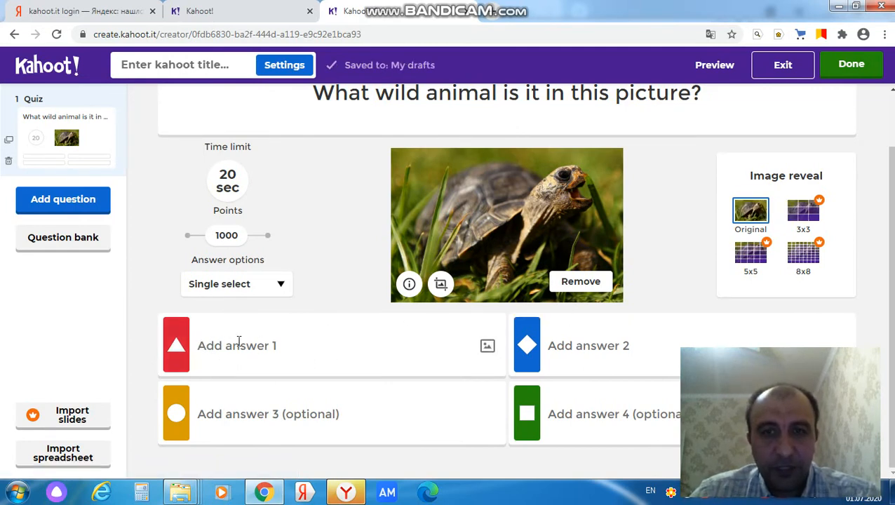
click(201, 347)
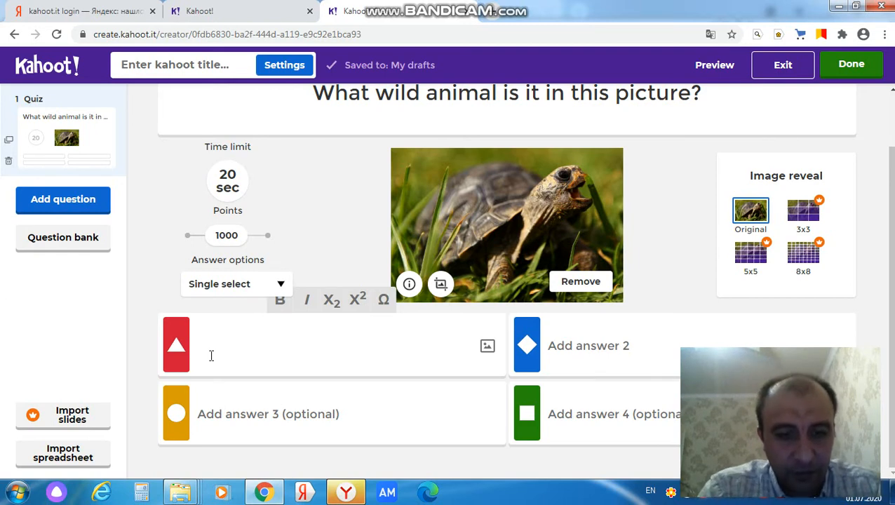
text(t)
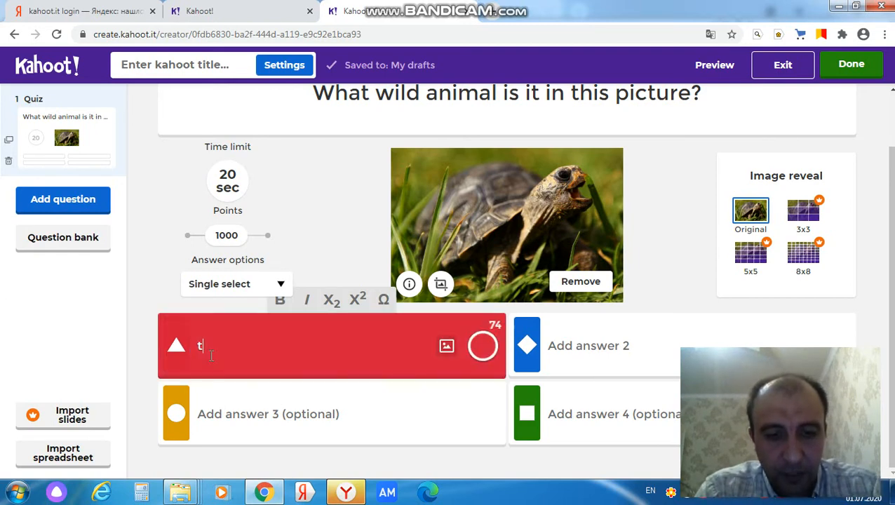
text(ort)
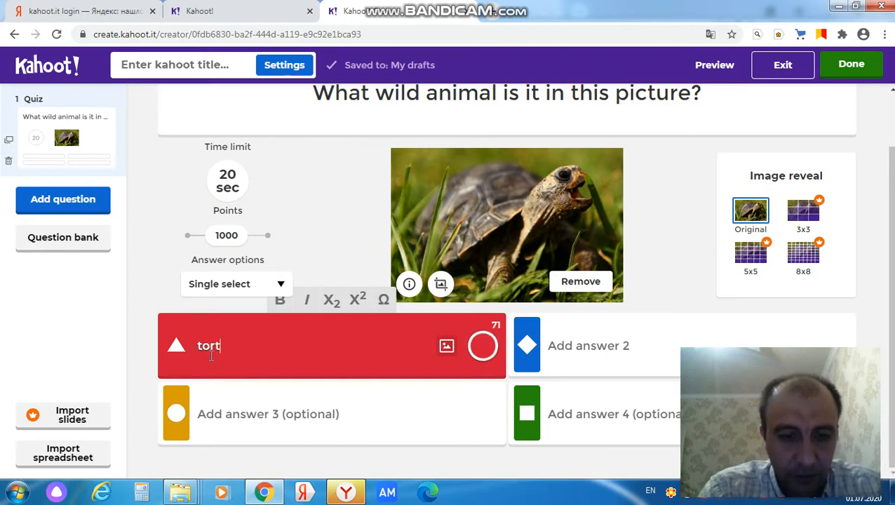
text(oise)
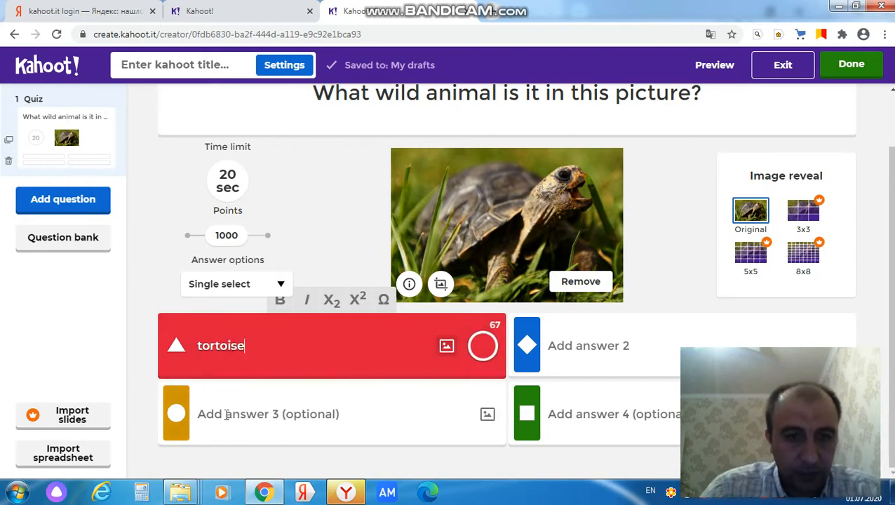
click(203, 415)
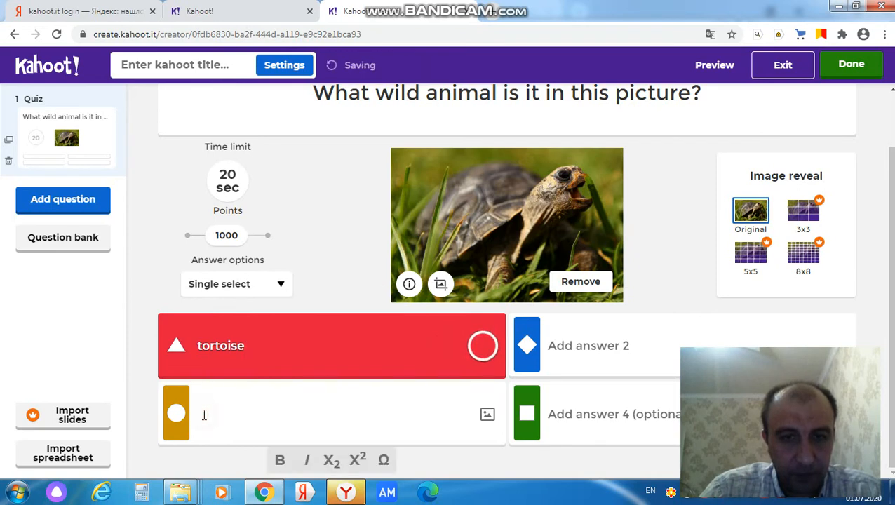
click(482, 345)
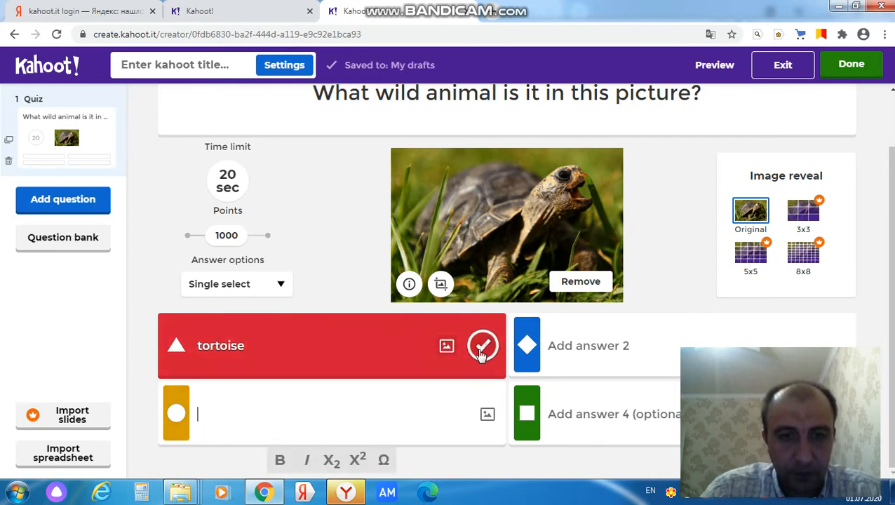
Fill in "frog" as answer 3 and "crocodile" as answer 2.
click(201, 413)
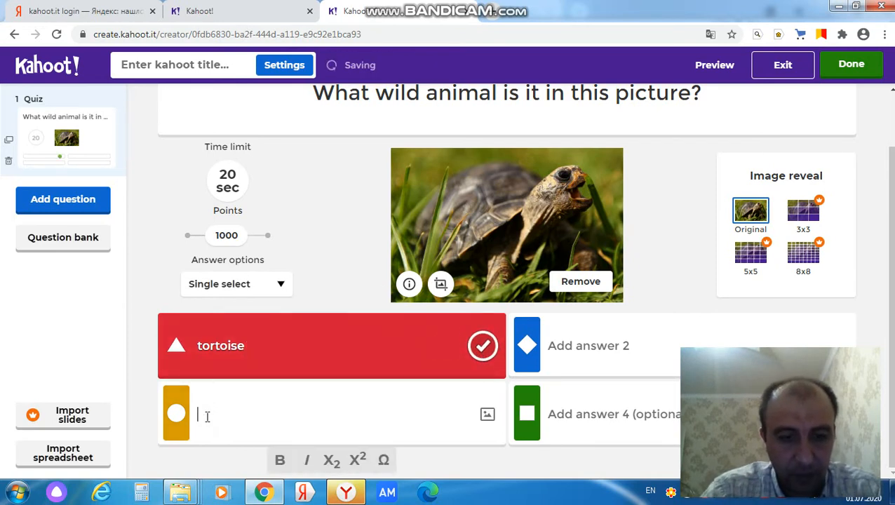
text(frog)
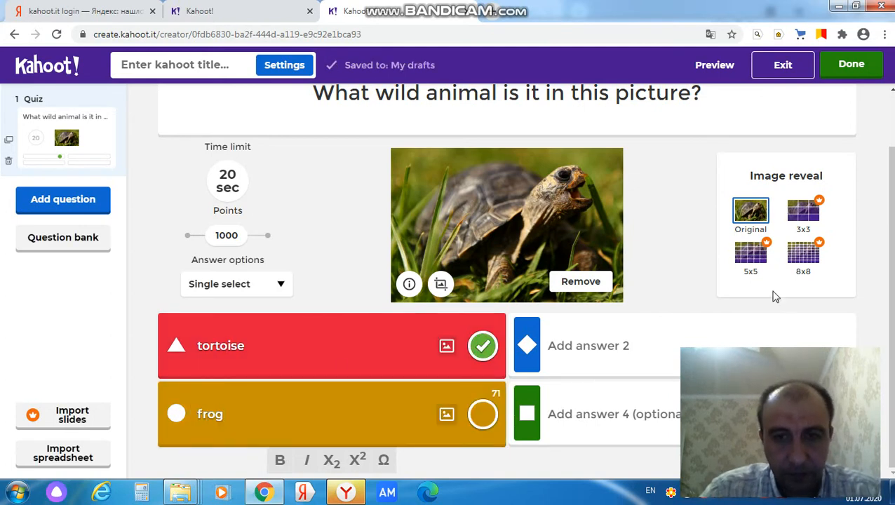
click(572, 342)
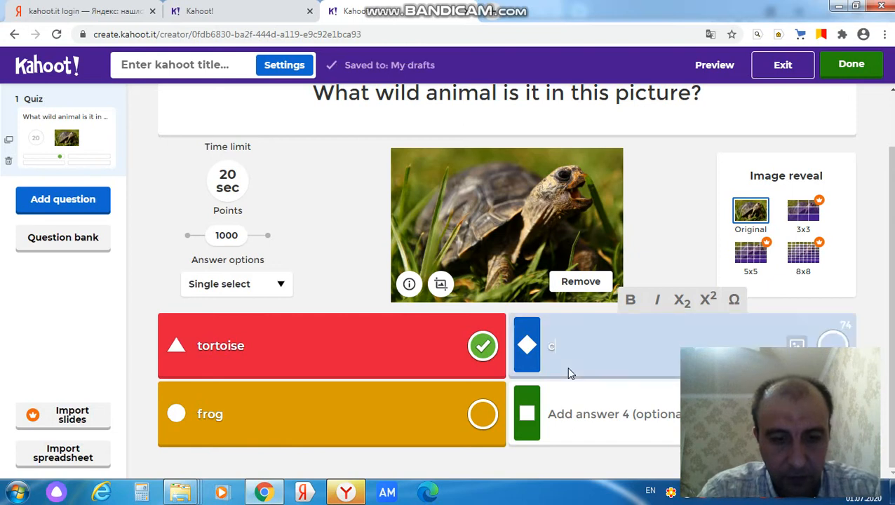
text(crocodile)
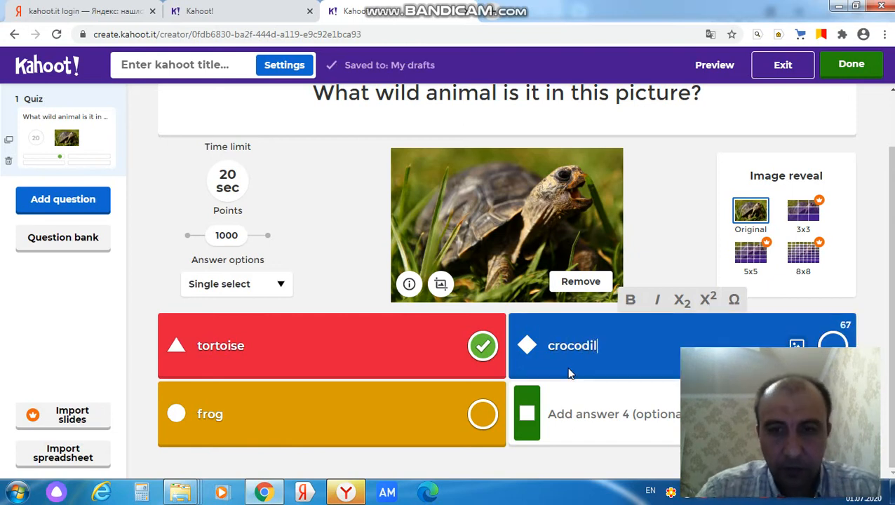
Enter "snake" as answer 4 of the tortoise picture question.
click(559, 409)
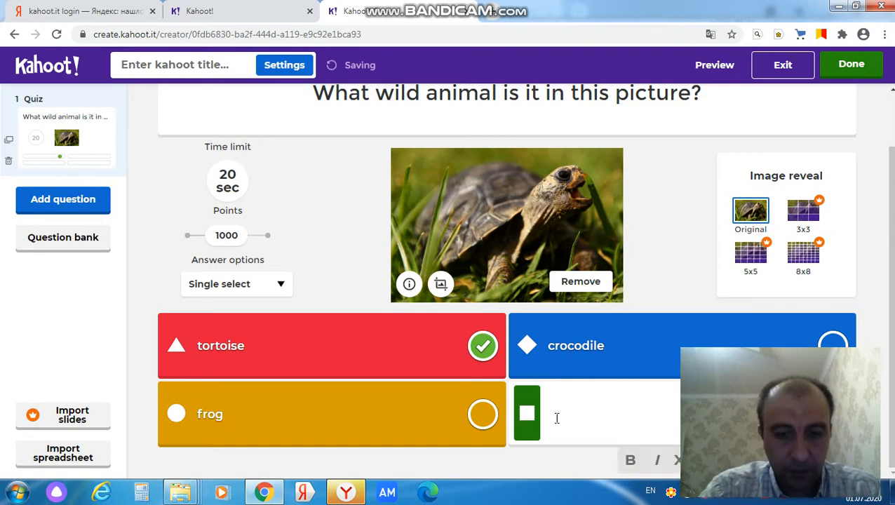
text(sanke)
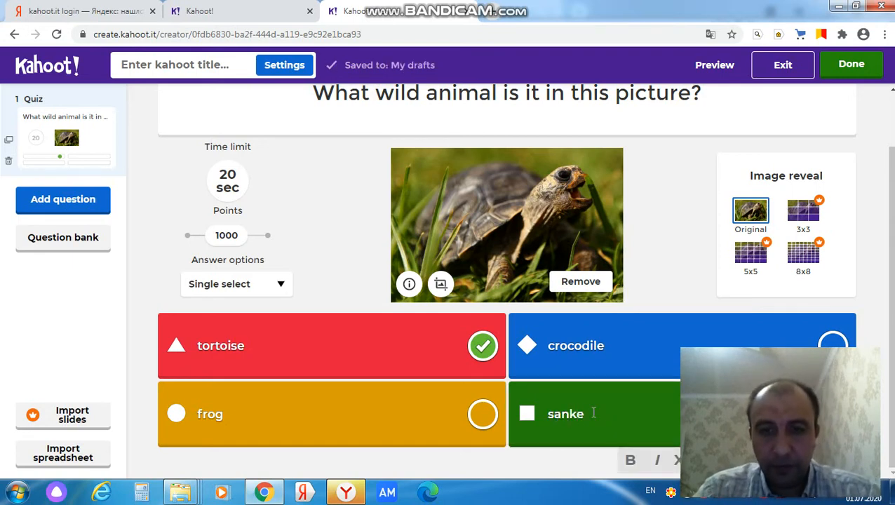
key(BackSpace)
key(BackSpace)
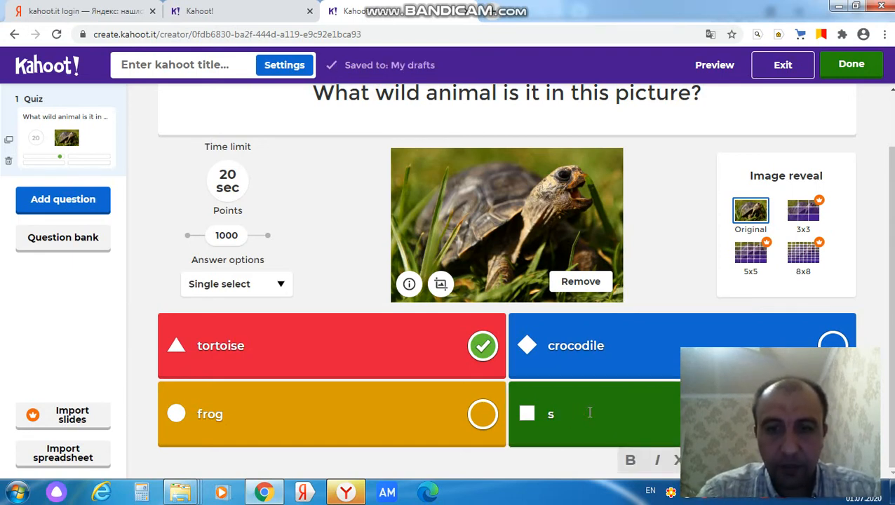
text(na)
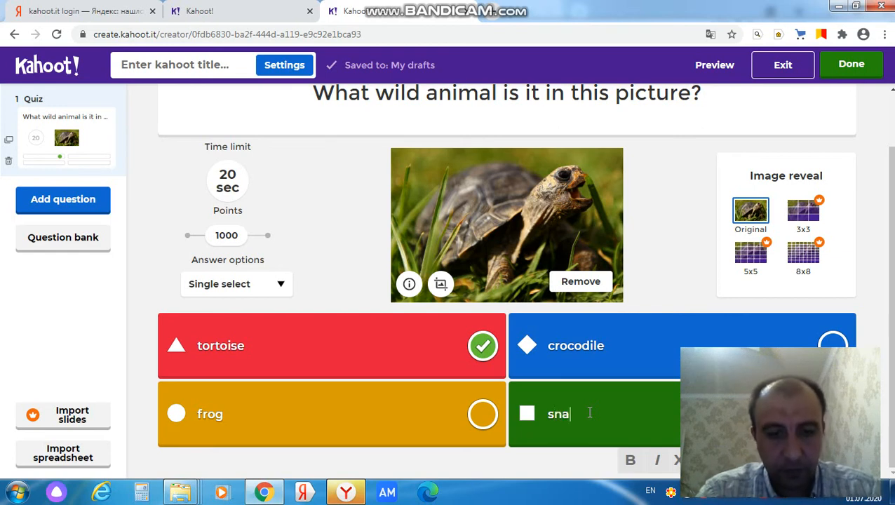
text(ke)
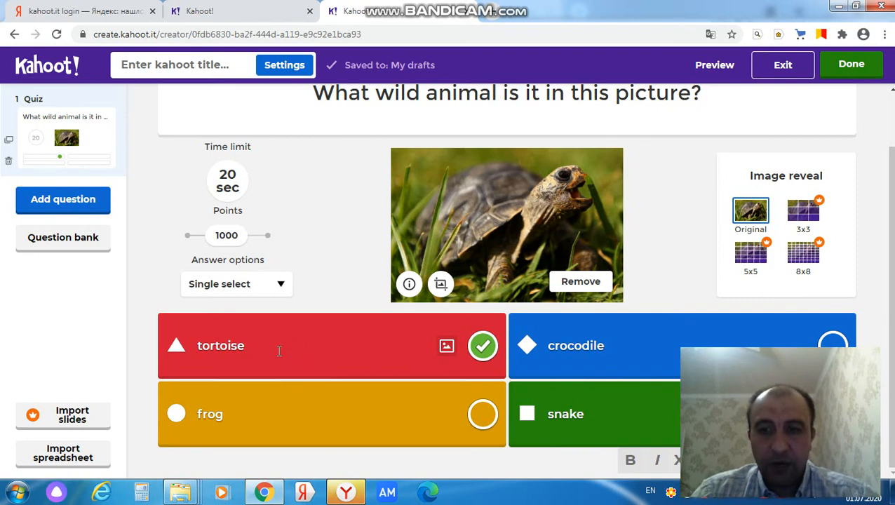
Finish the kahoot and save it with the title "sea animals", leaving the description empty.
click(851, 65)
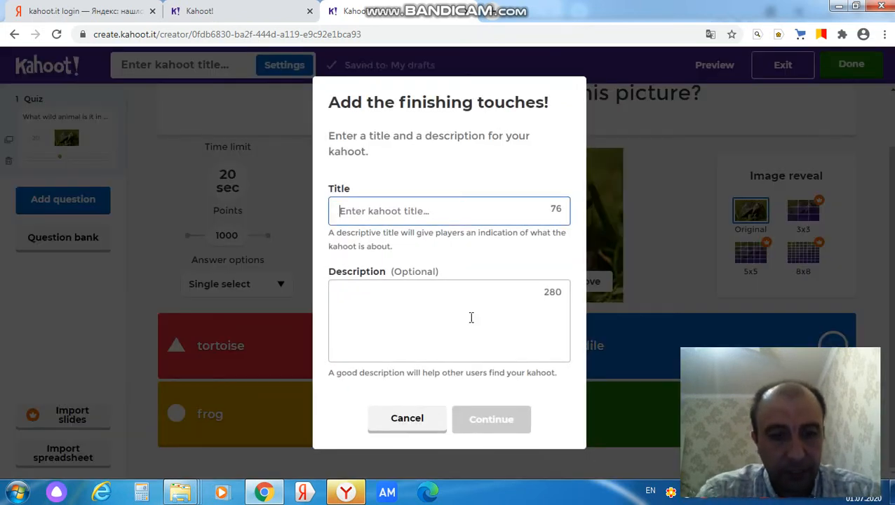
text(sea)
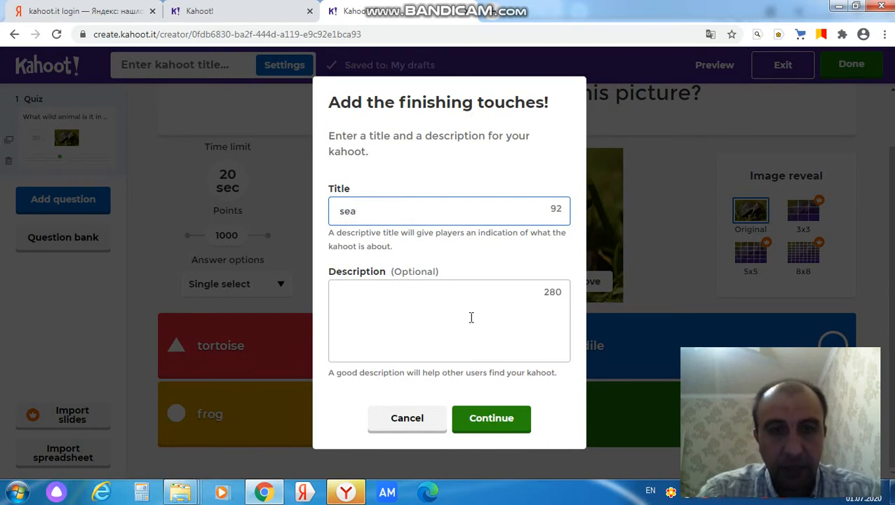
text( animal)
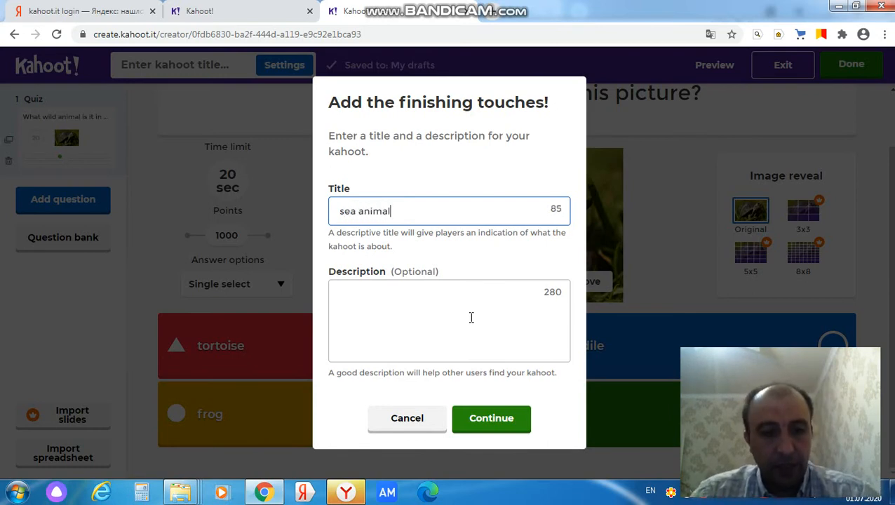
text(s)
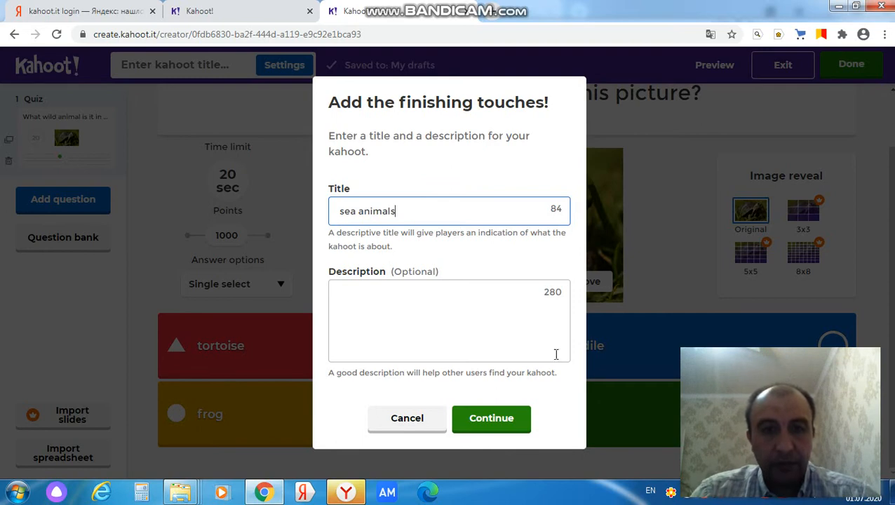
click(492, 421)
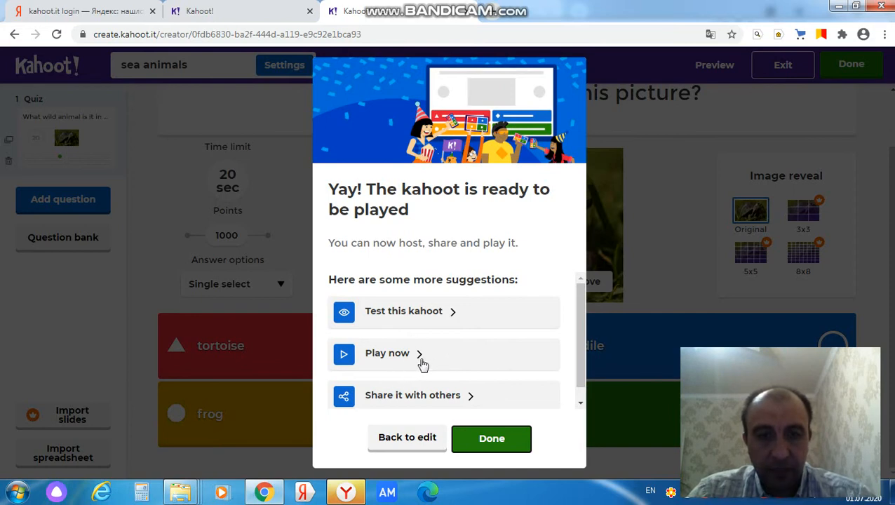
Host the kahoot as a live Teach game in Classic player-versus-player mode and start it once a player has joined.
click(345, 358)
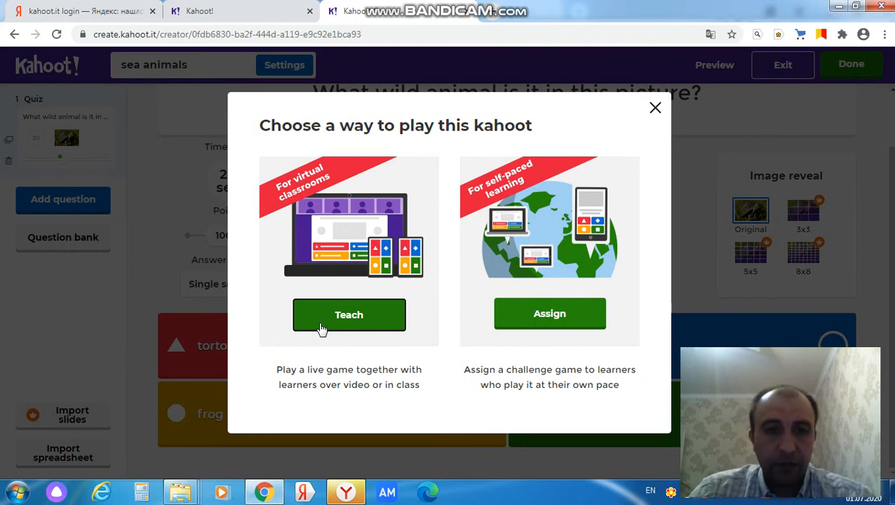
click(344, 317)
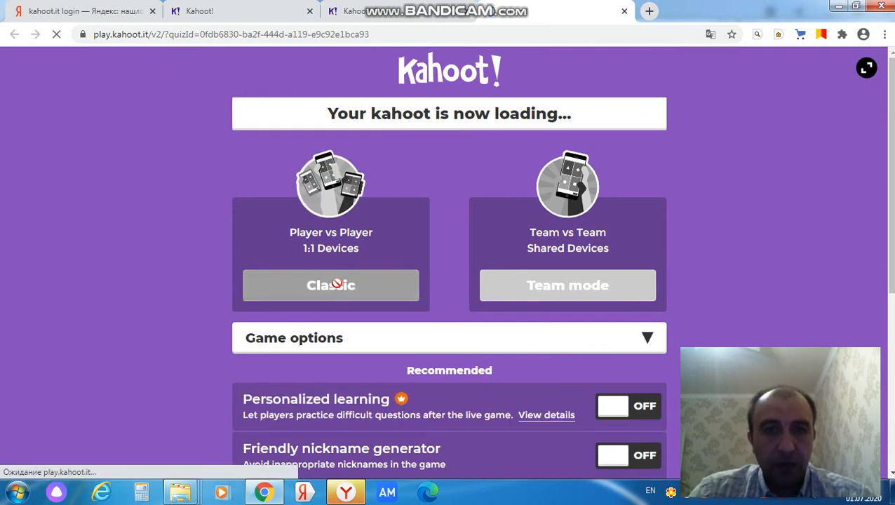
click(347, 291)
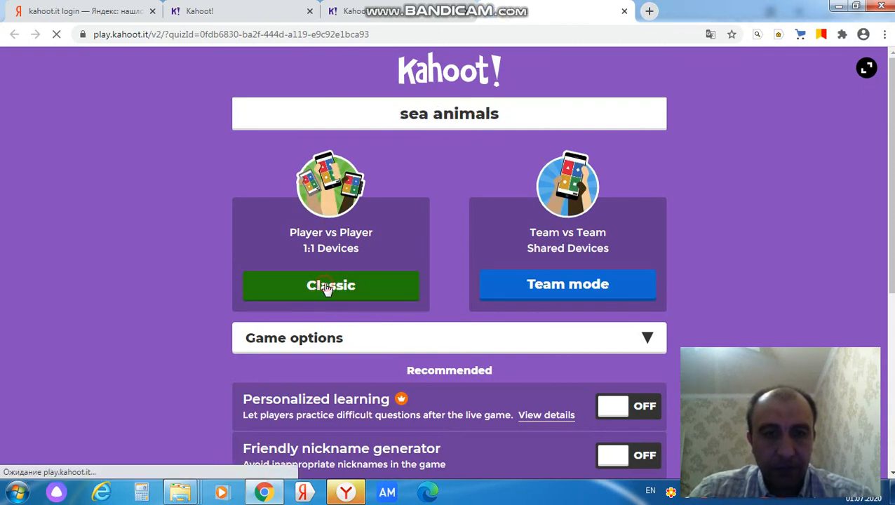
click(328, 287)
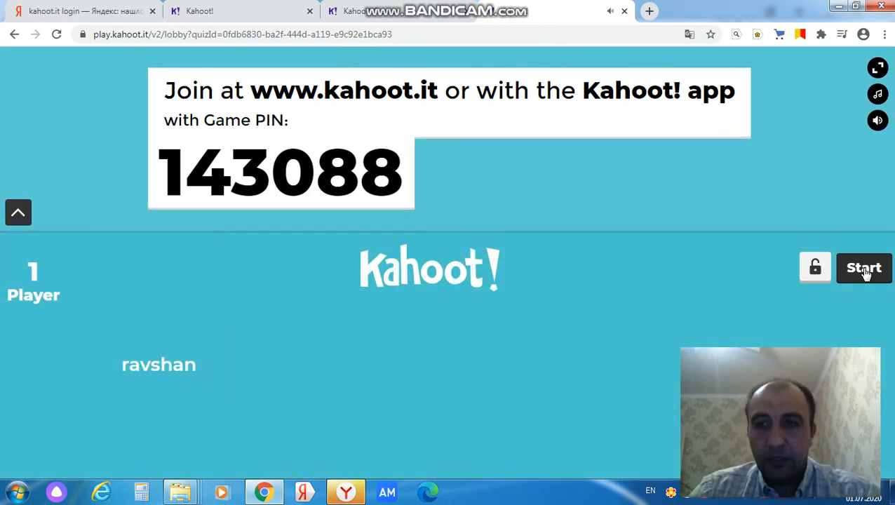
click(866, 272)
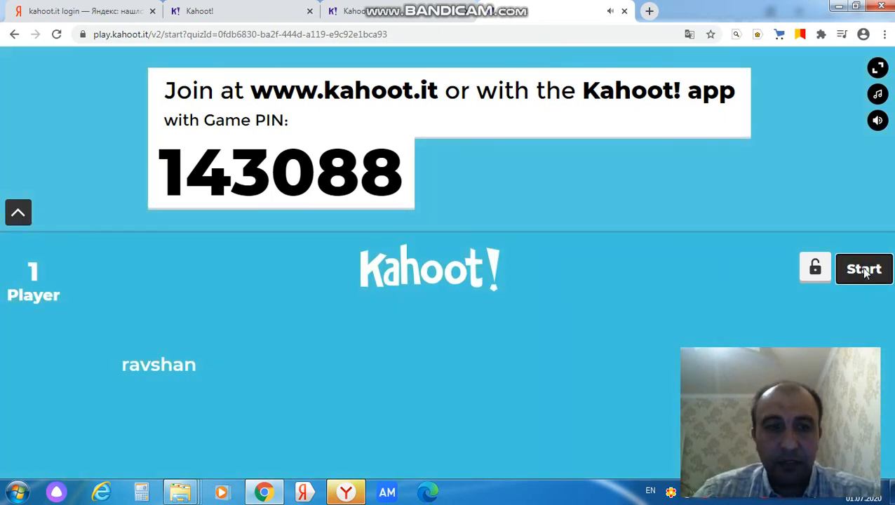